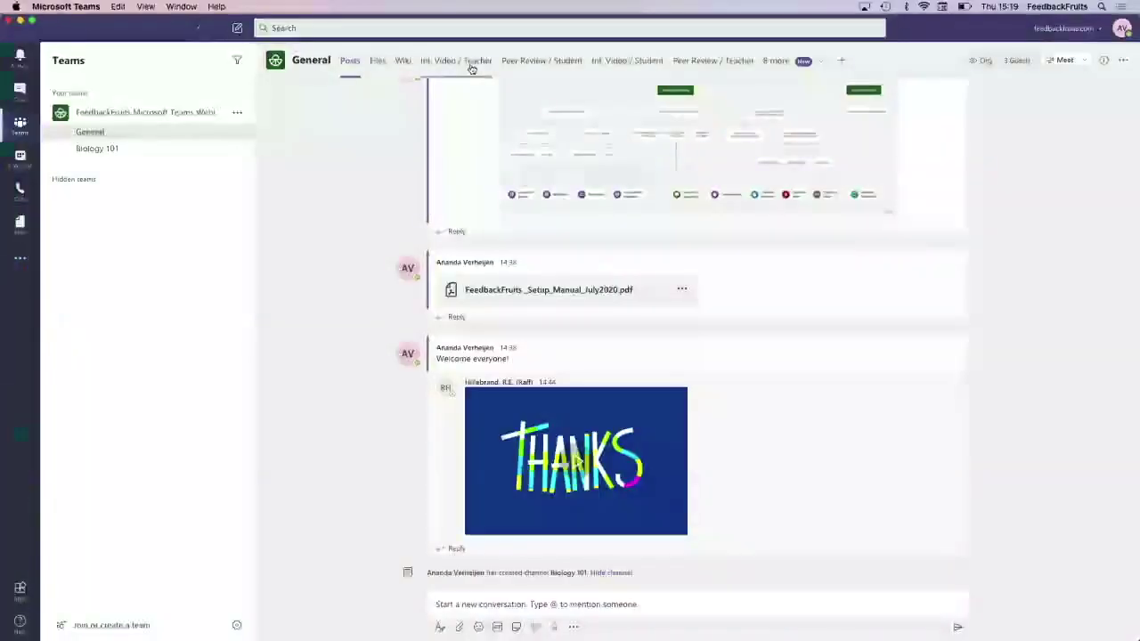
# Open the Int. Video / Teacher tab and review its progress, video question and grading cards
pyautogui.click(472, 62)
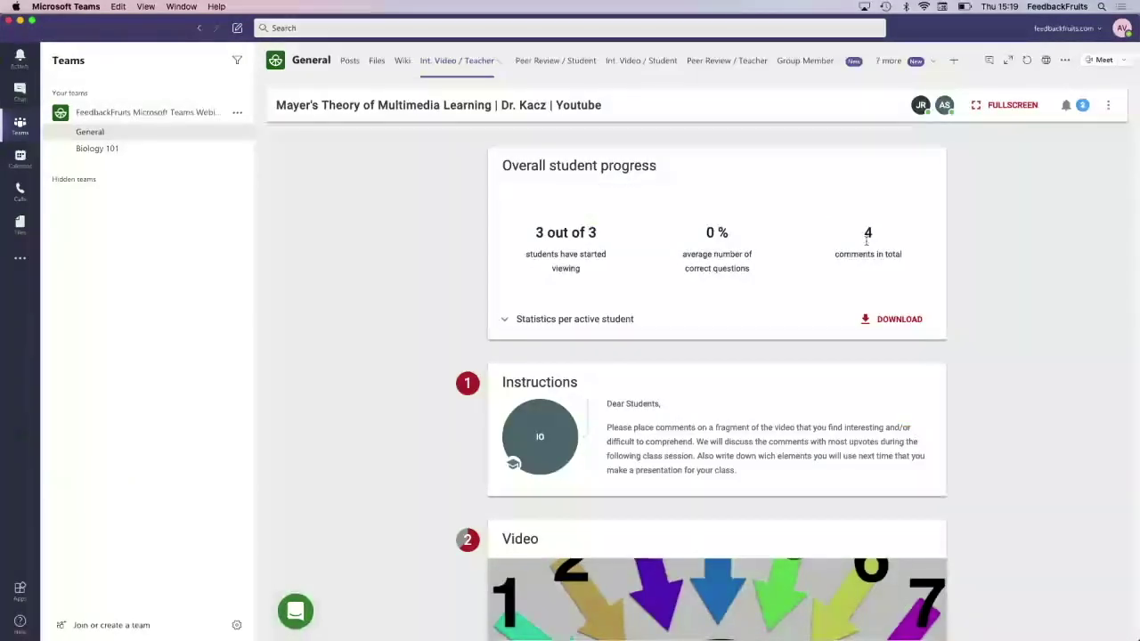
pyautogui.scroll(-8, 983, 300)
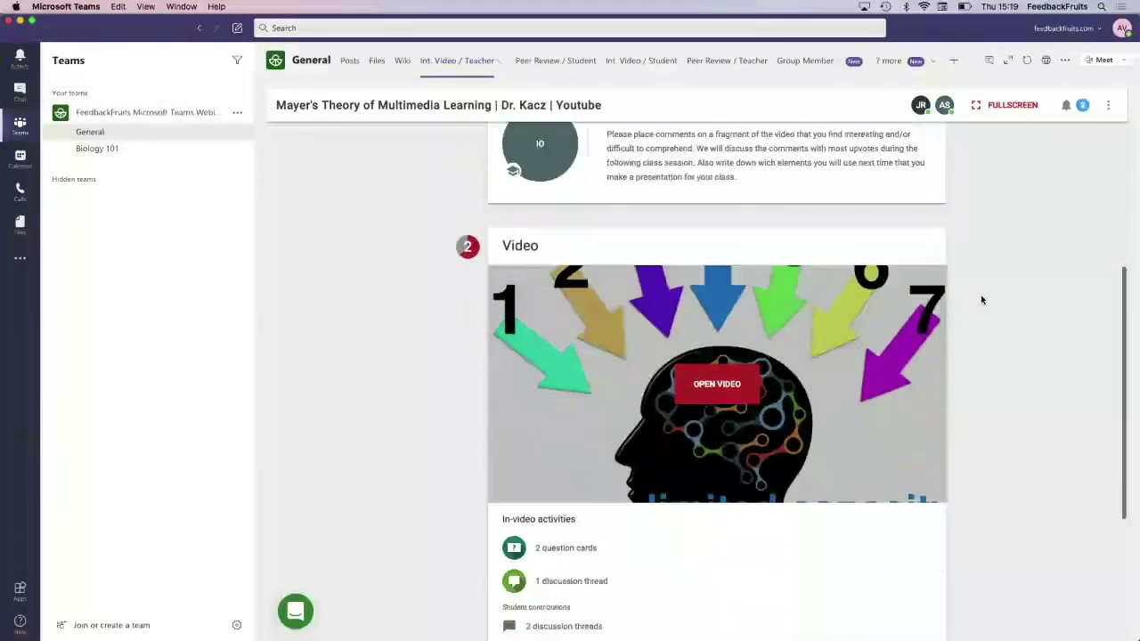
pyautogui.scroll(-2, 982, 301)
pyautogui.scroll(-2, 983, 300)
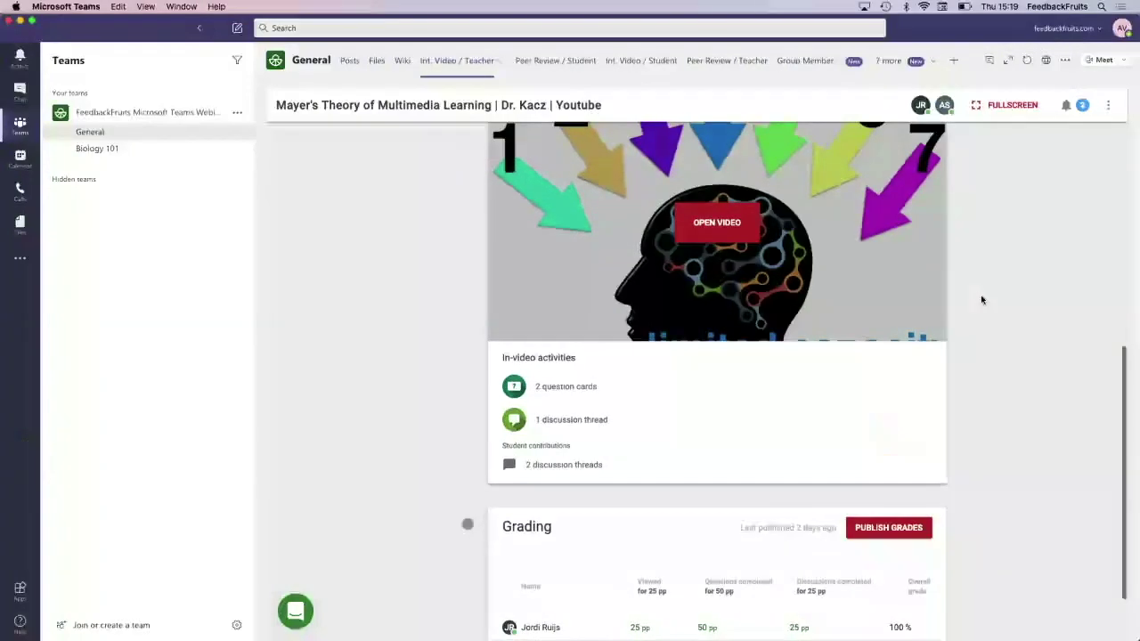
pyautogui.scroll(-2, 817, 308)
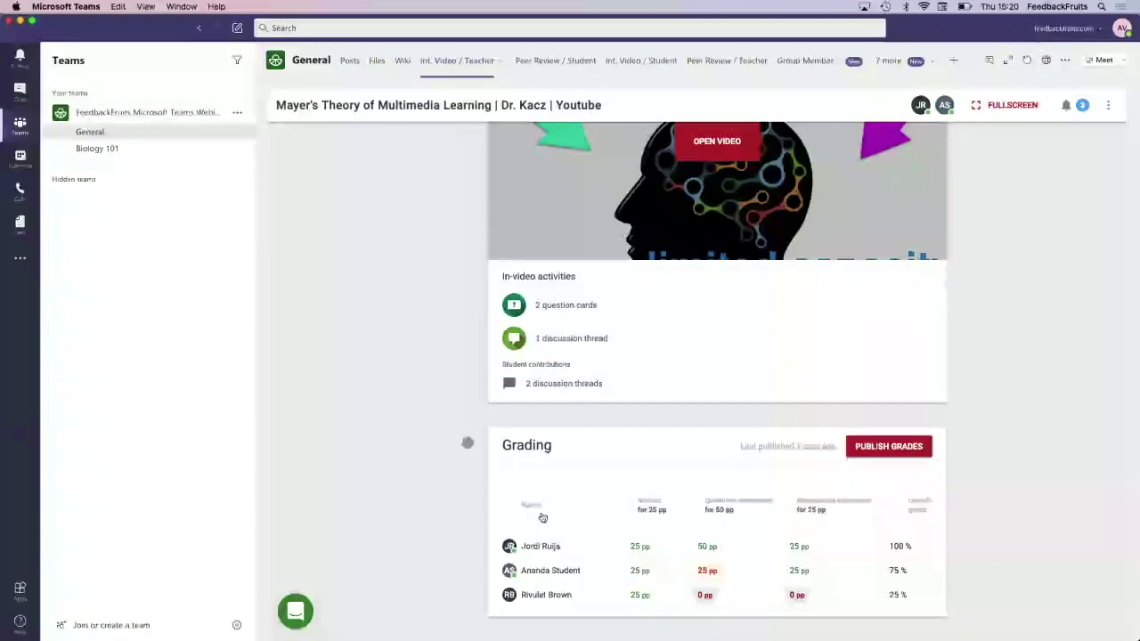
pyautogui.scroll(5, 543, 518)
pyautogui.scroll(3, 543, 517)
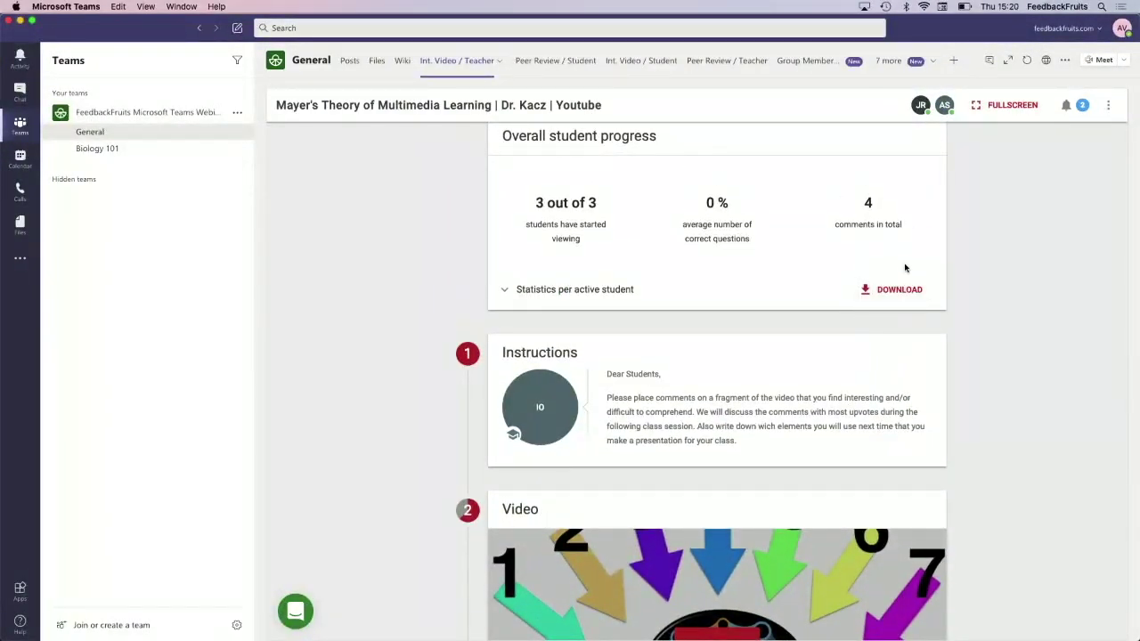
pyautogui.scroll(1, 879, 278)
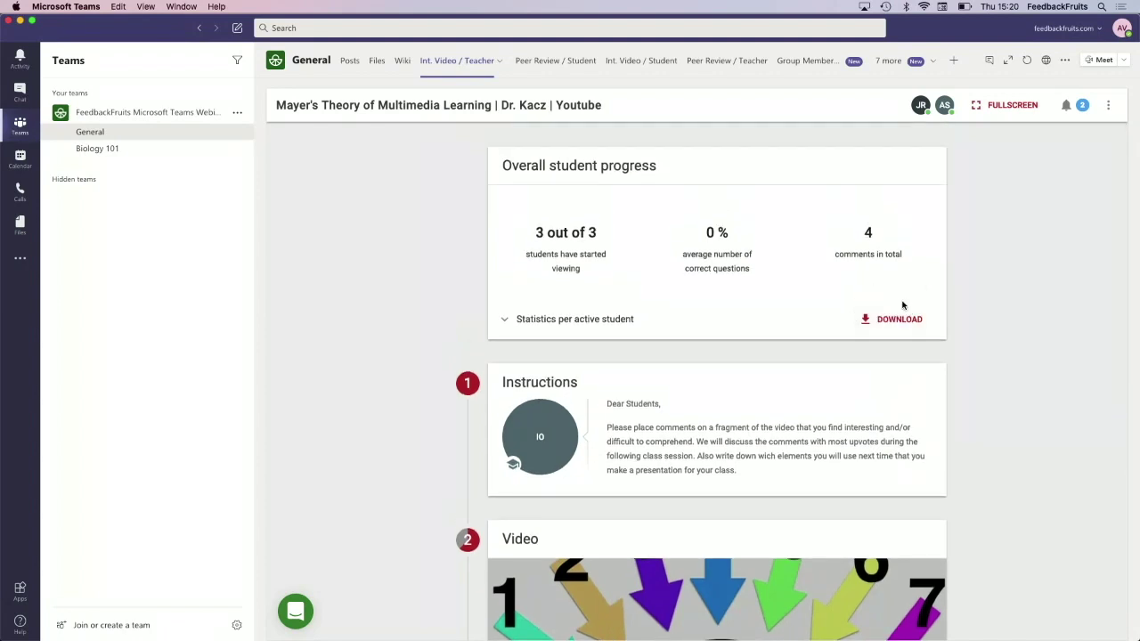
pyautogui.scroll(-2, 903, 305)
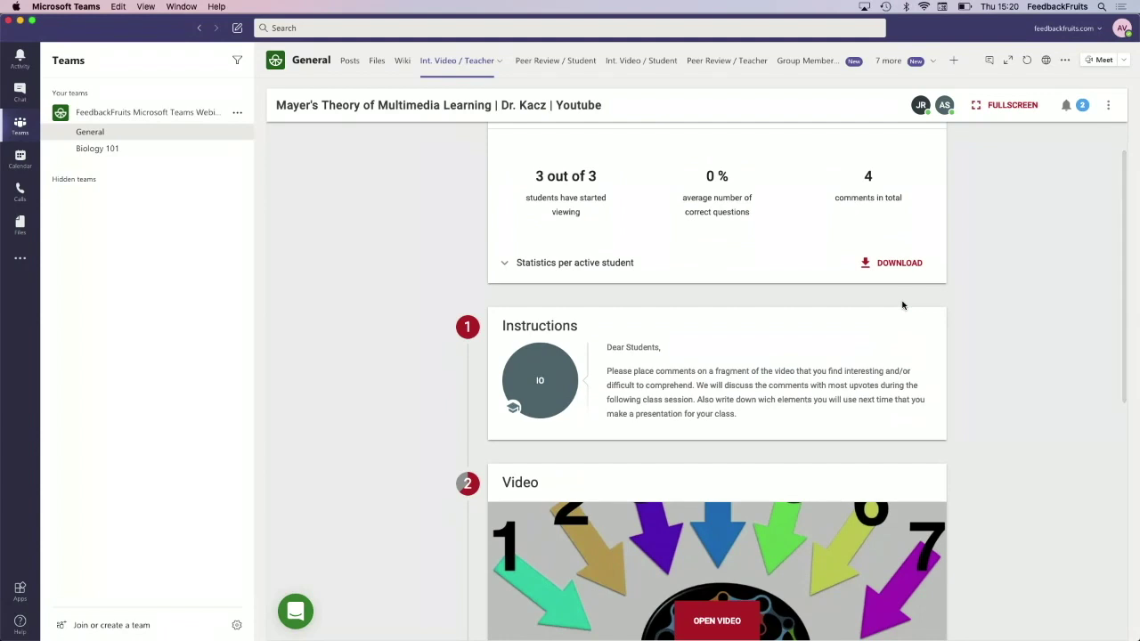
pyautogui.scroll(-2, 902, 305)
pyautogui.scroll(-3, 902, 306)
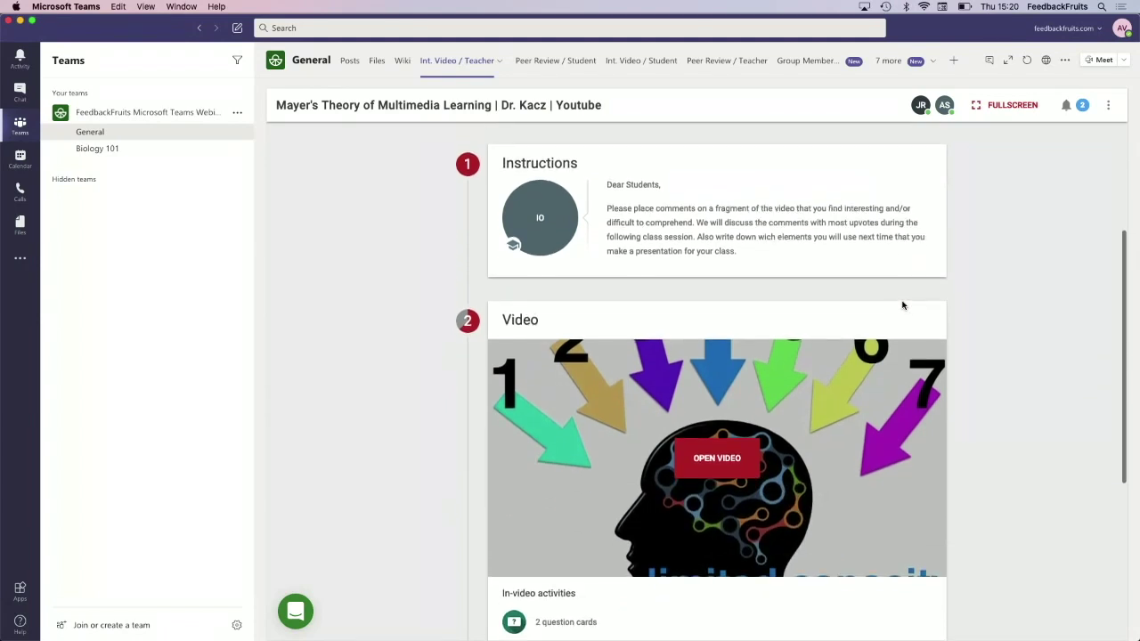
pyautogui.scroll(-3, 902, 305)
pyautogui.scroll(1, 902, 306)
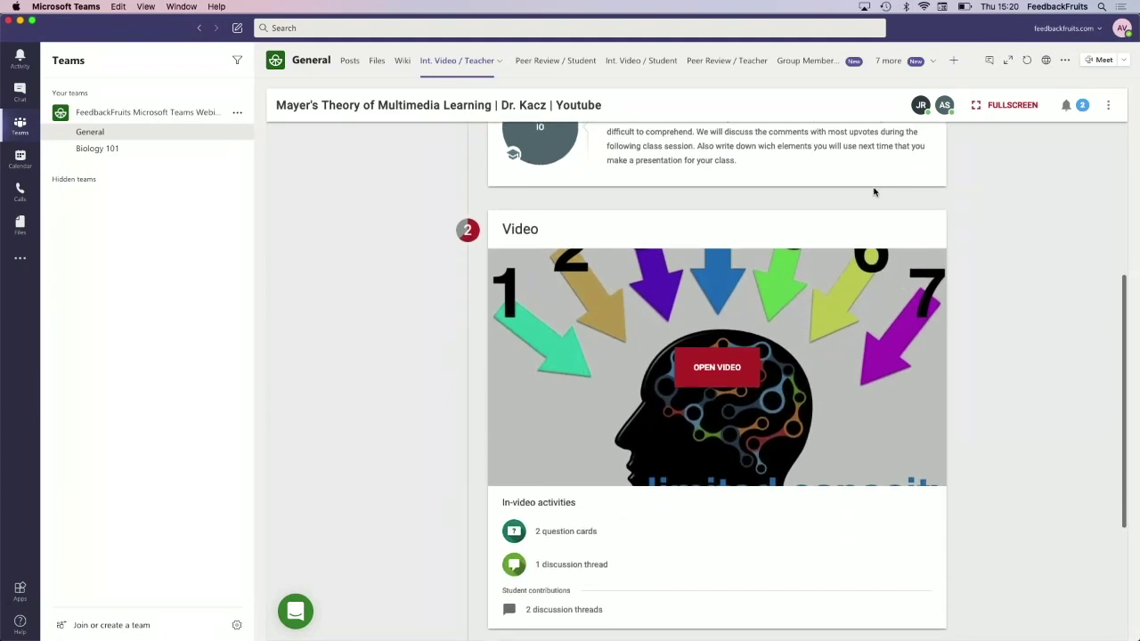
pyautogui.scroll(6, 874, 191)
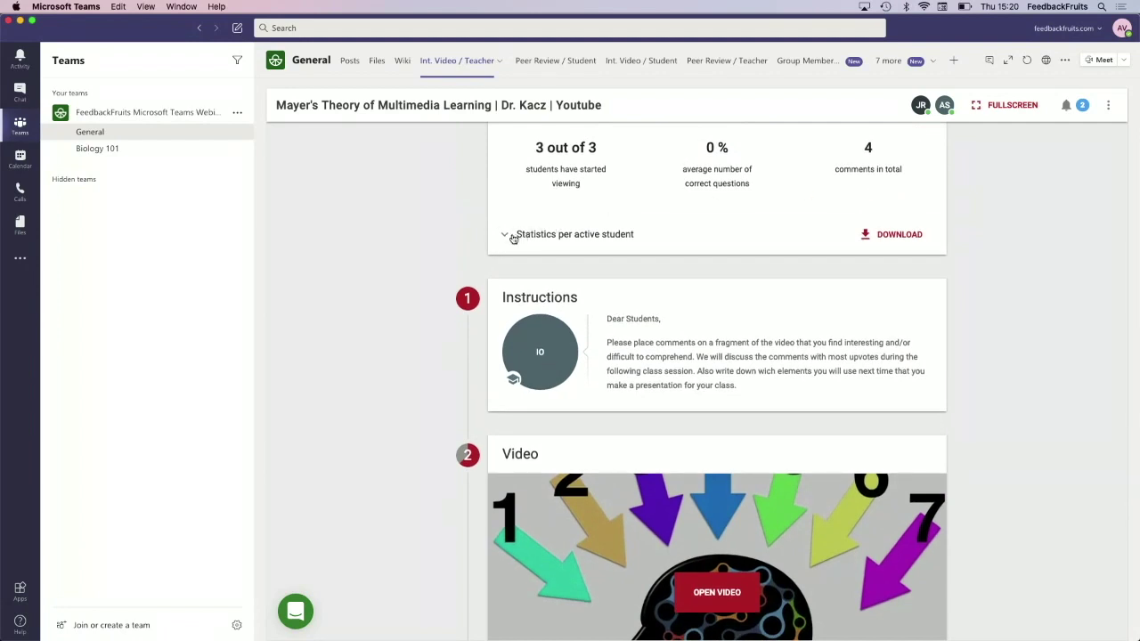
# Expand 'Statistics per active student' to see each student's views, questions answered and comments
pyautogui.click(505, 236)
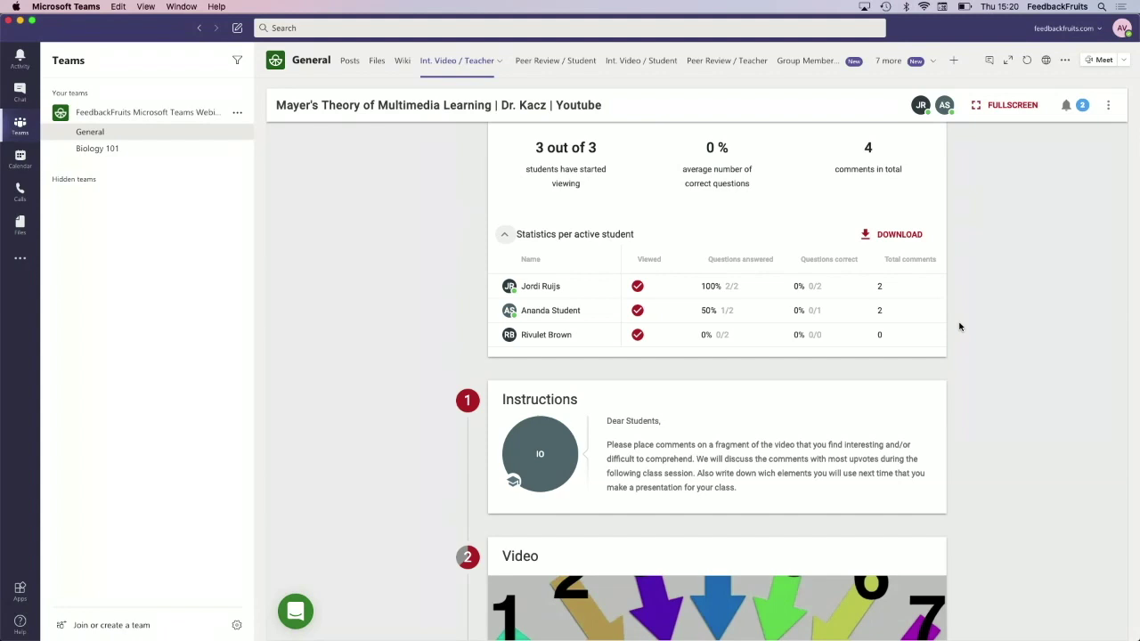
pyautogui.scroll(-1, 959, 327)
pyautogui.scroll(3, 959, 327)
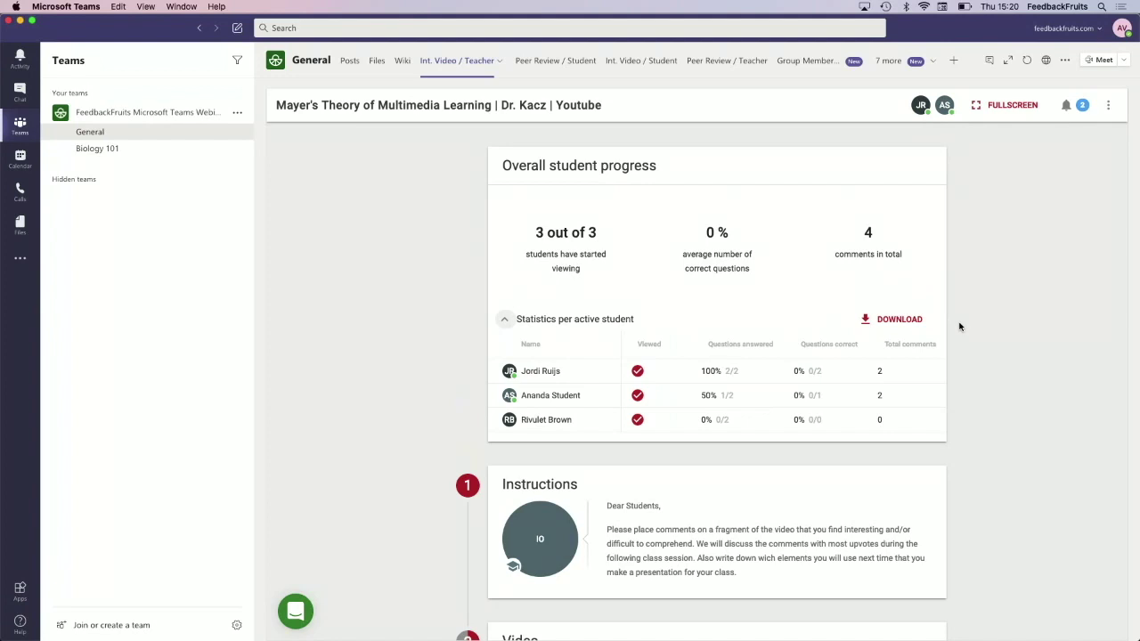
# Open the Peer Review / Teacher dashboard and look over the Peer Feedback Activity's completion status
pyautogui.click(729, 61)
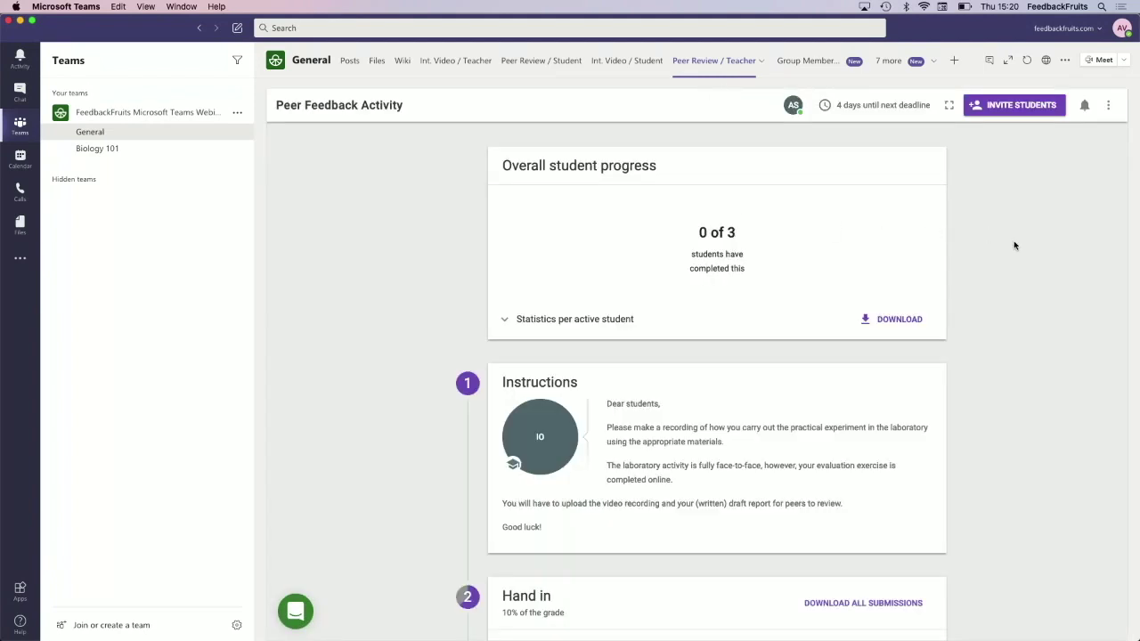
pyautogui.scroll(-2, 1014, 246)
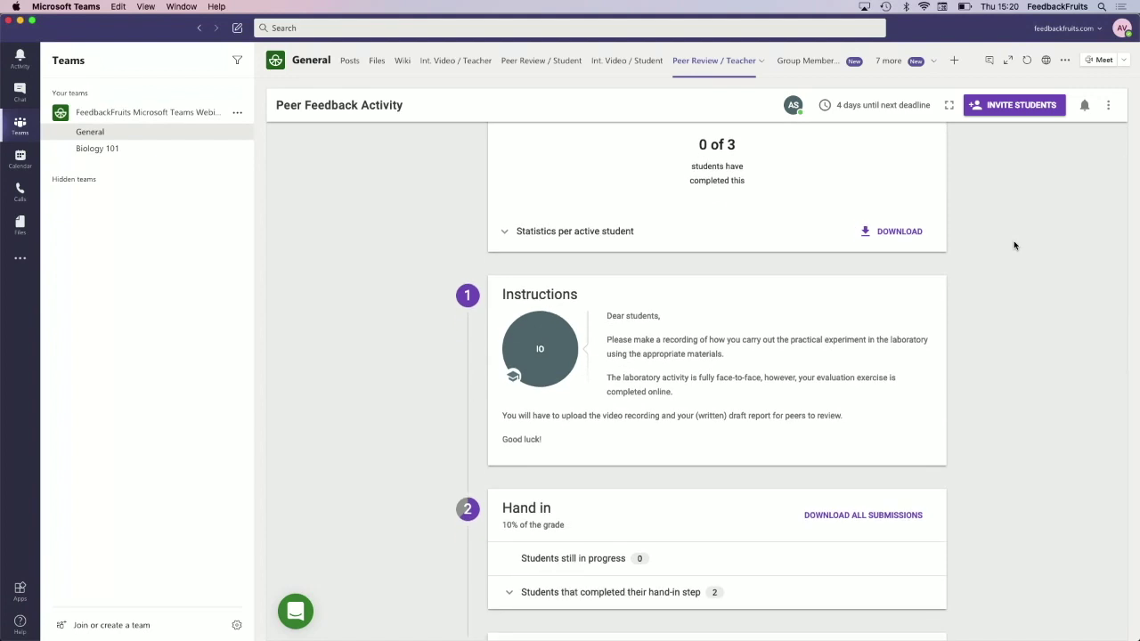
pyautogui.scroll(-2, 1014, 246)
pyautogui.scroll(3, 1013, 244)
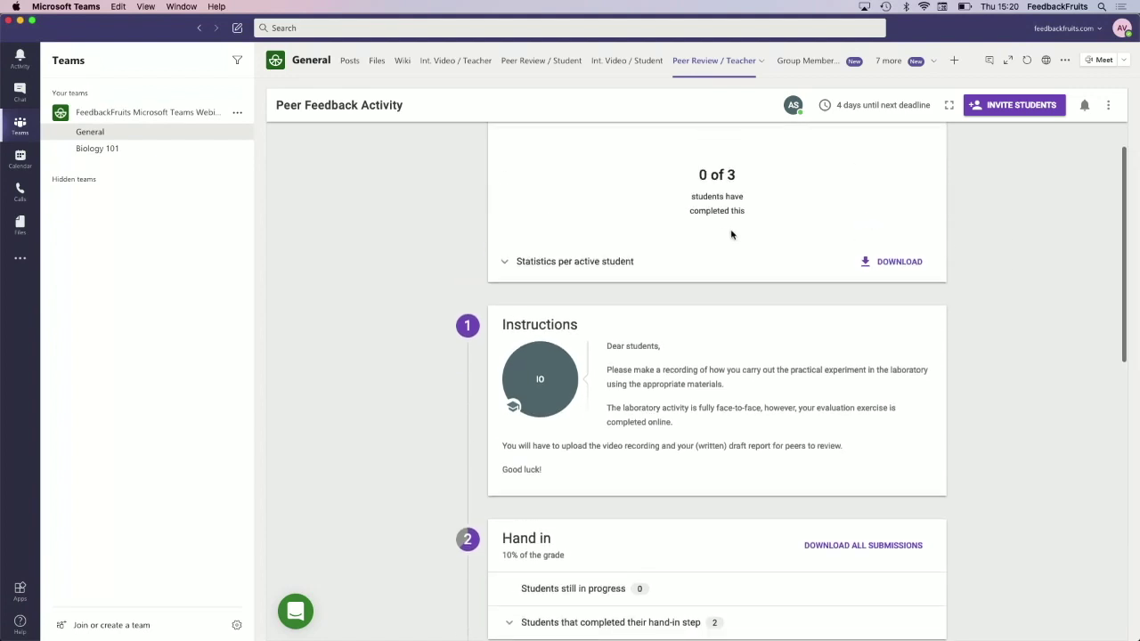
pyautogui.scroll(-3, 907, 262)
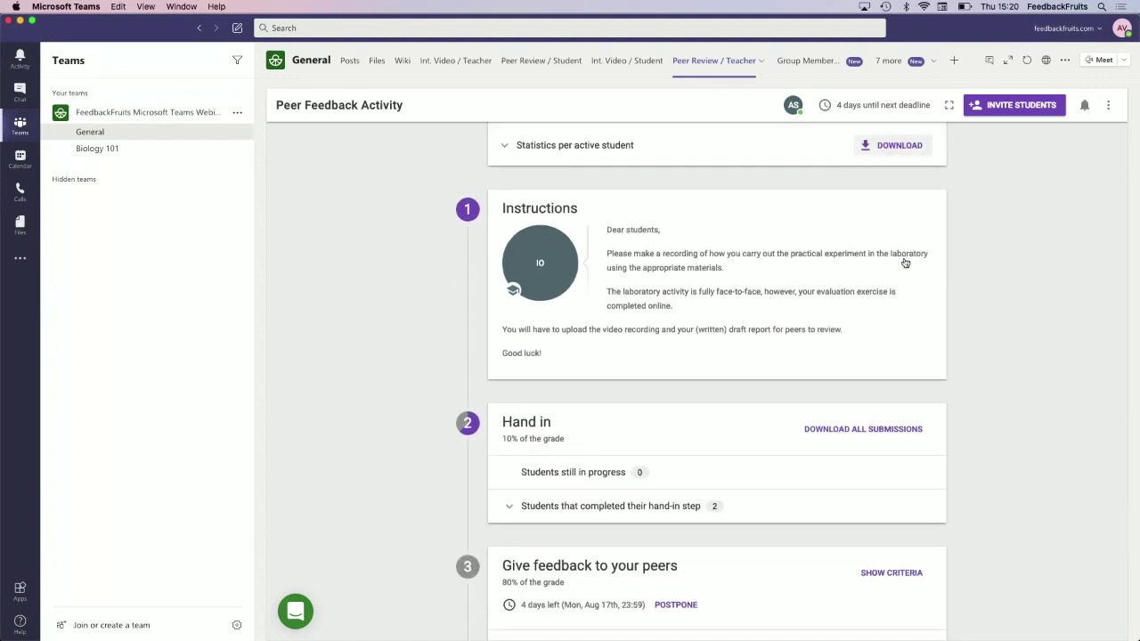
pyautogui.scroll(-4, 905, 263)
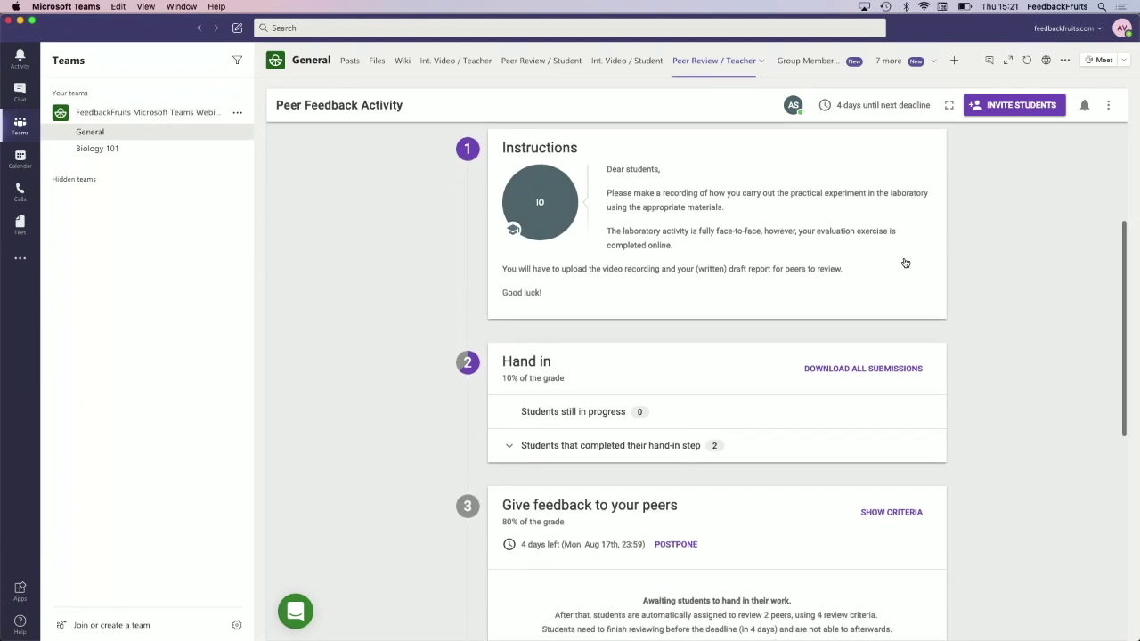
pyautogui.scroll(-1, 905, 263)
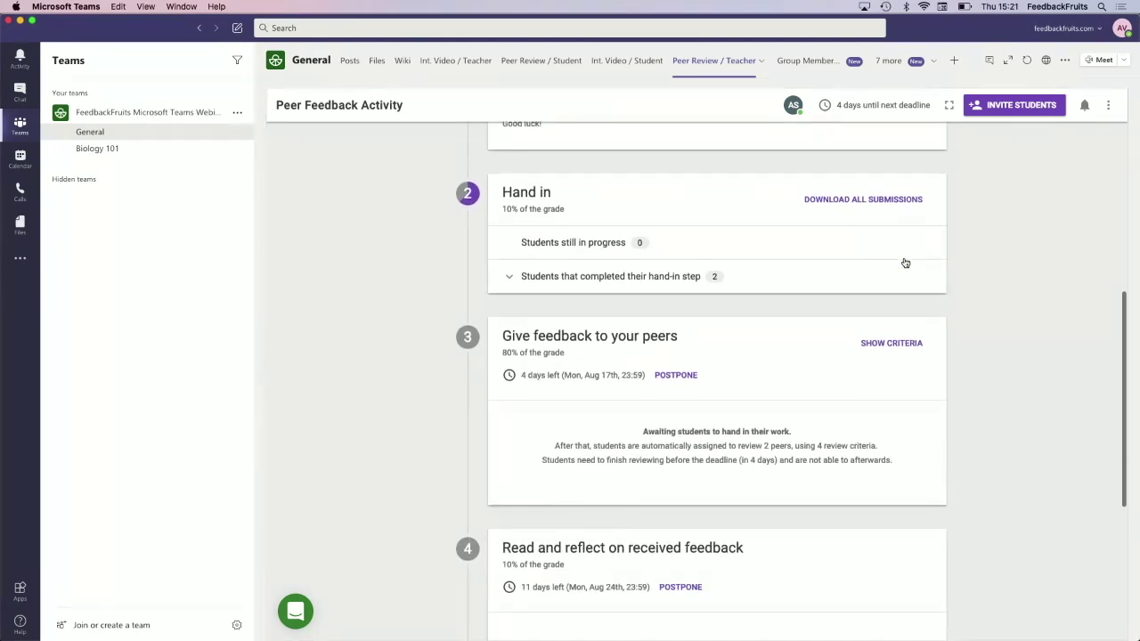
pyautogui.press('super+Tab')
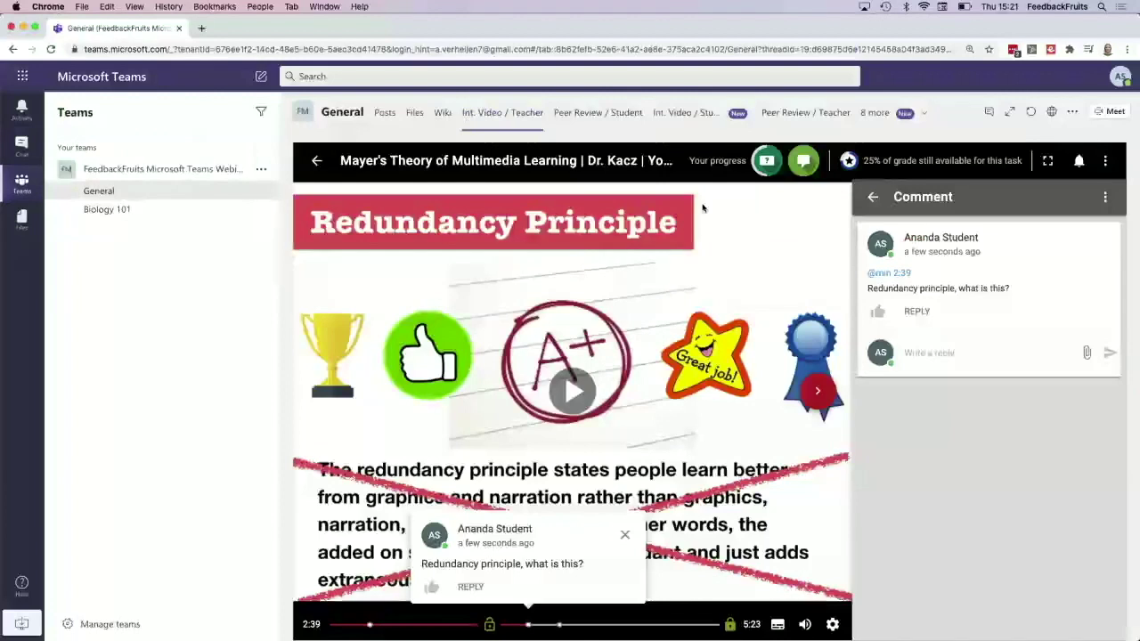
# Check the Peer Review Student and Teacher tabs, then choose a file for the Hand in step
pyautogui.click(621, 116)
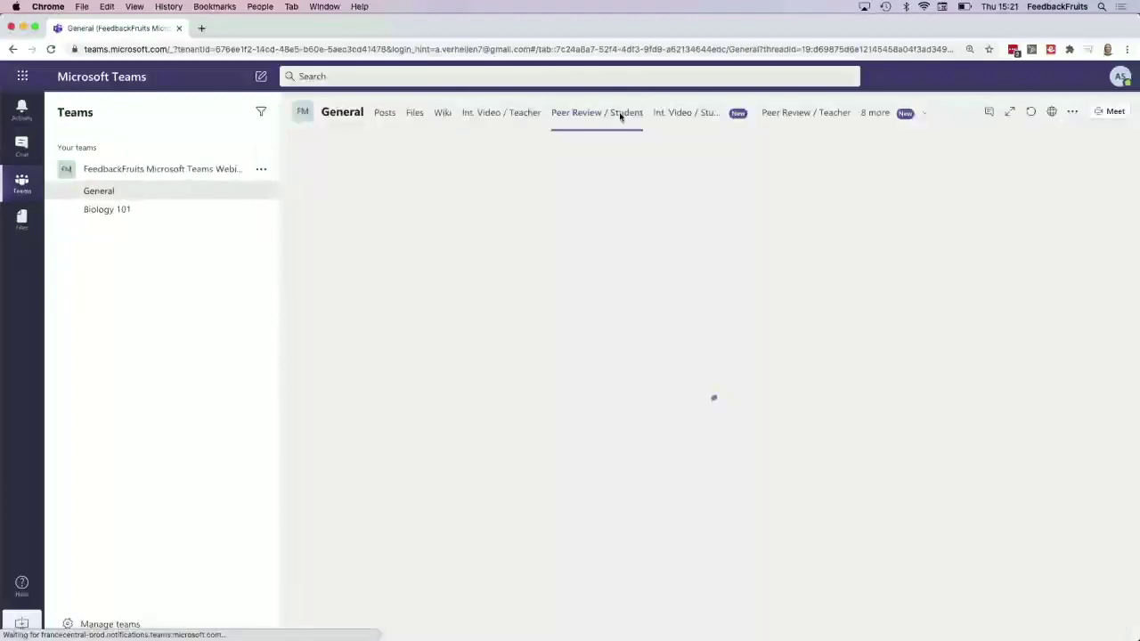
pyautogui.click(824, 115)
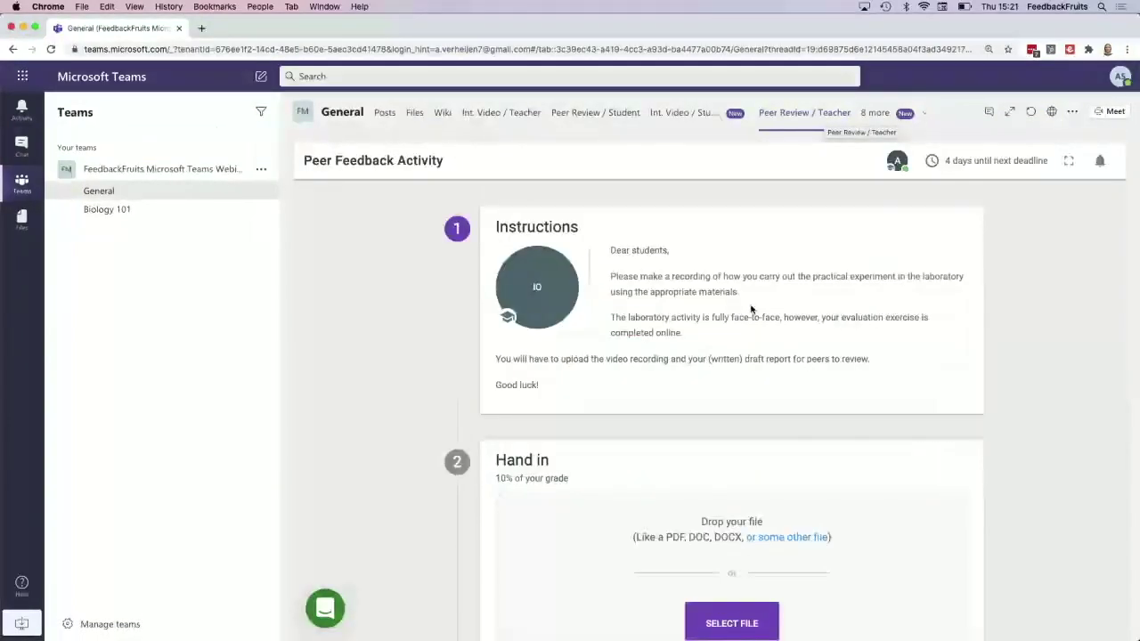
pyautogui.scroll(-5, 724, 330)
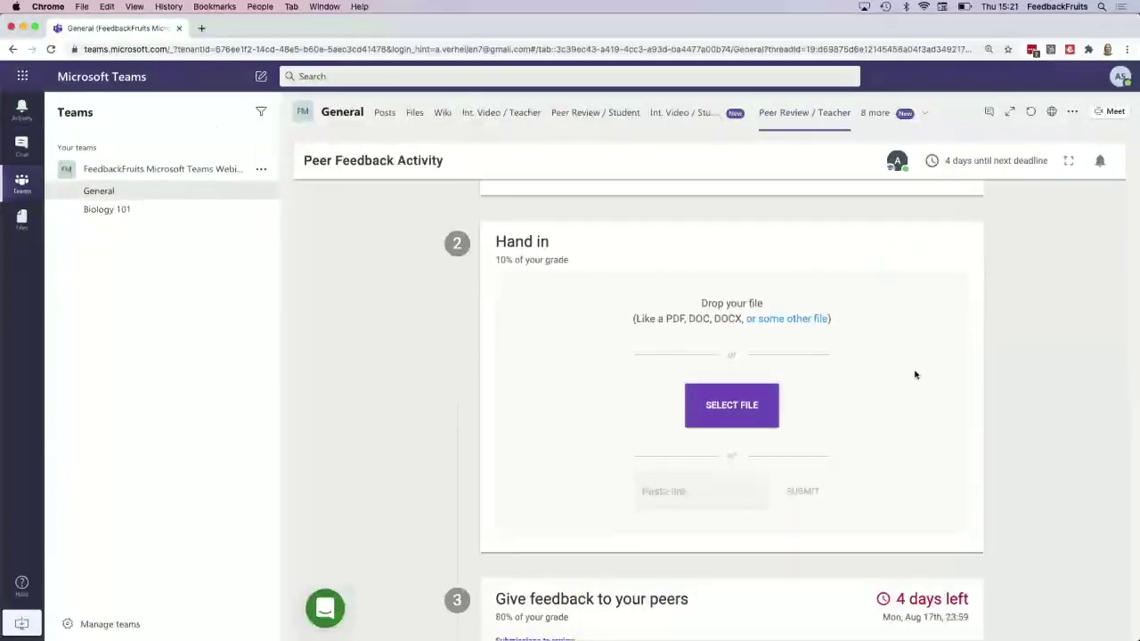
pyautogui.scroll(-5, 915, 375)
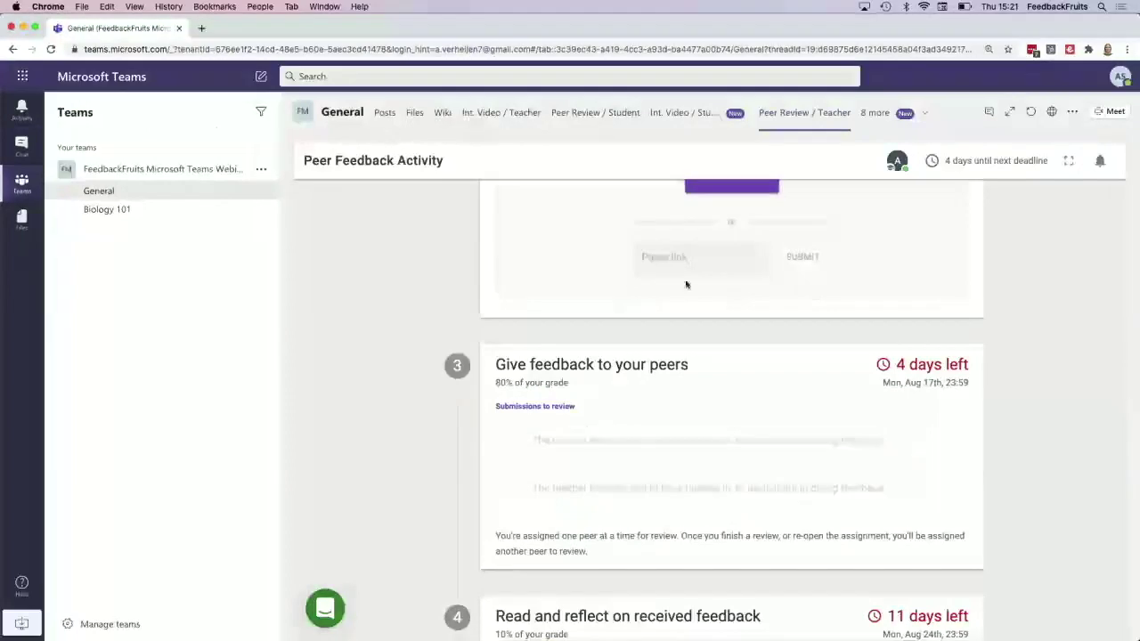
pyautogui.scroll(2, 686, 284)
pyautogui.click(718, 270)
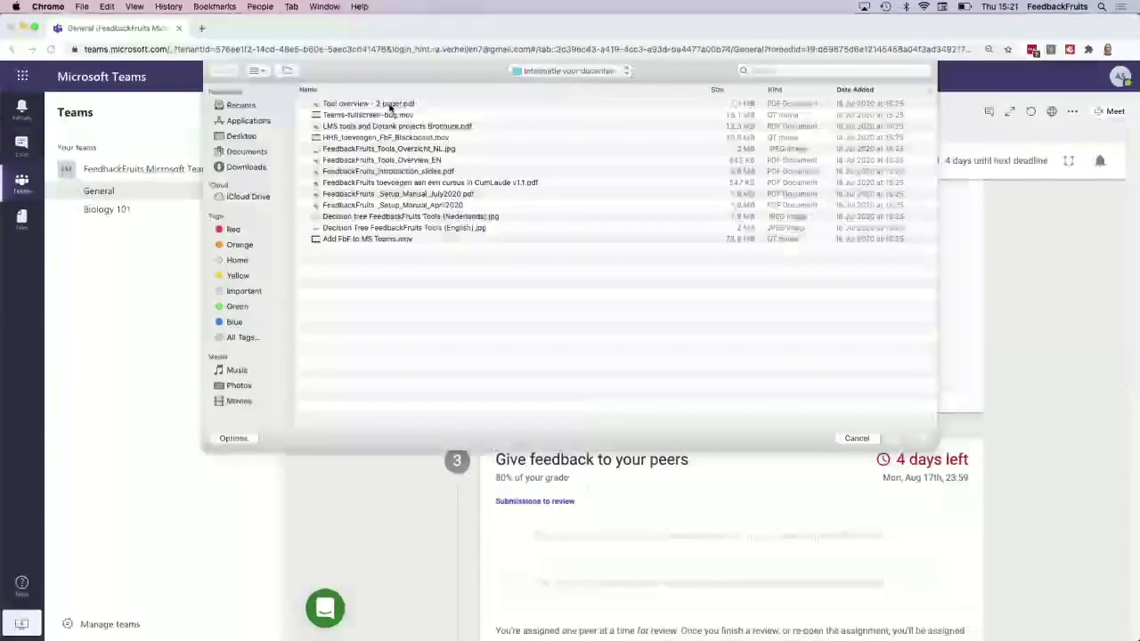
# Hand in 'Tool overview - 2 pager.pdf', confirm it was received, and start reviewing Lab Report Rivulet
pyautogui.doubleClick(350, 105)
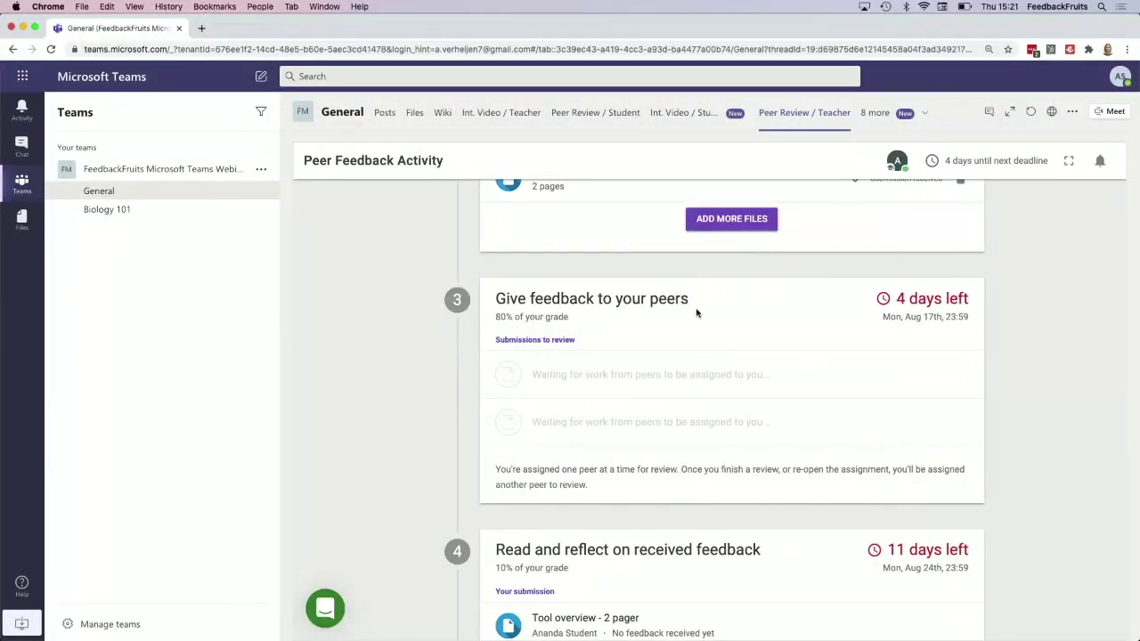
pyautogui.scroll(-2, 850, 270)
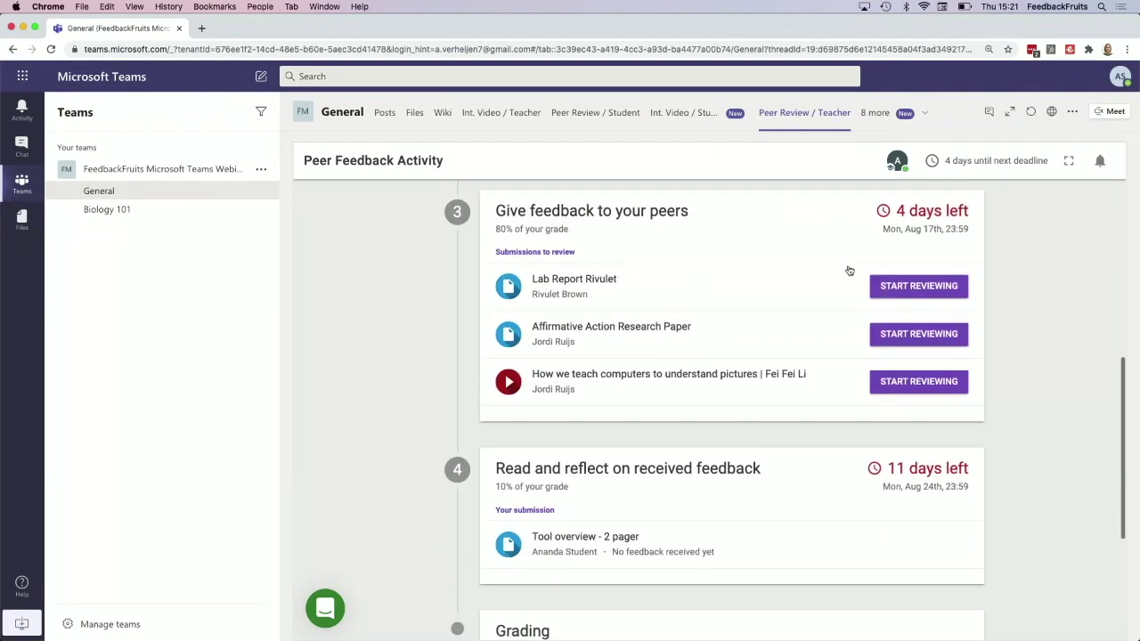
pyautogui.scroll(6, 751, 312)
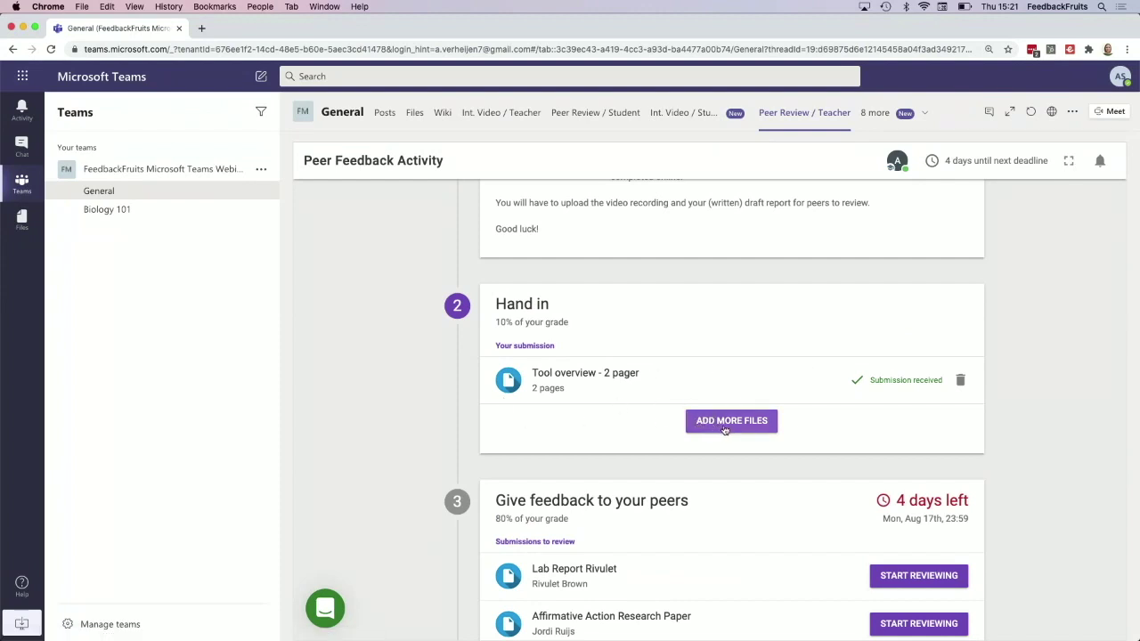
pyautogui.scroll(-3, 758, 470)
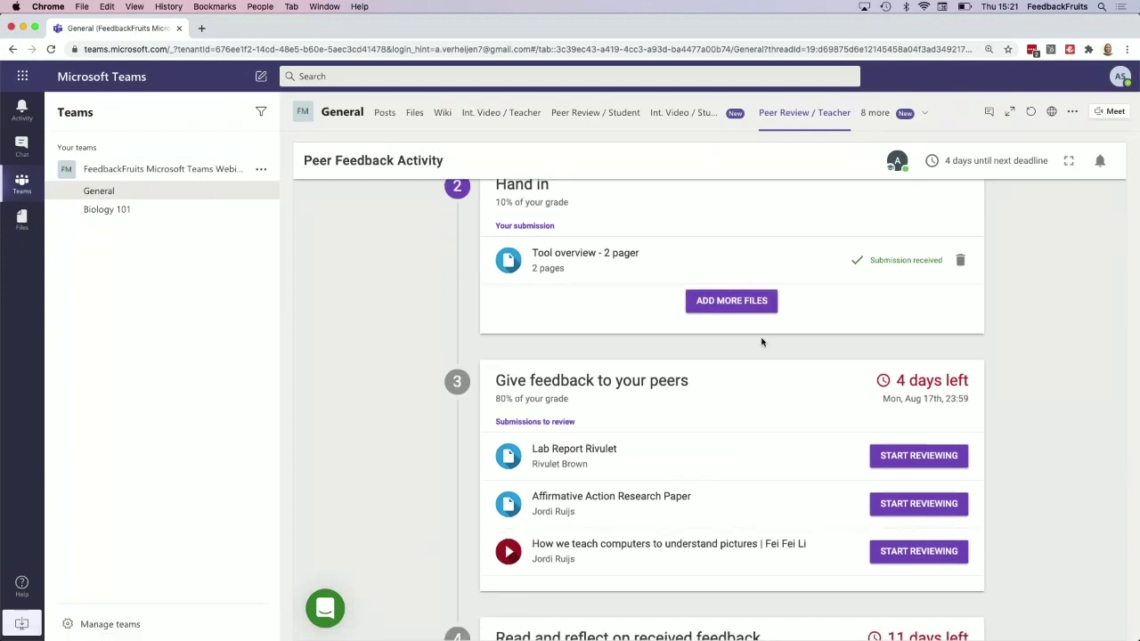
pyautogui.scroll(-2, 762, 342)
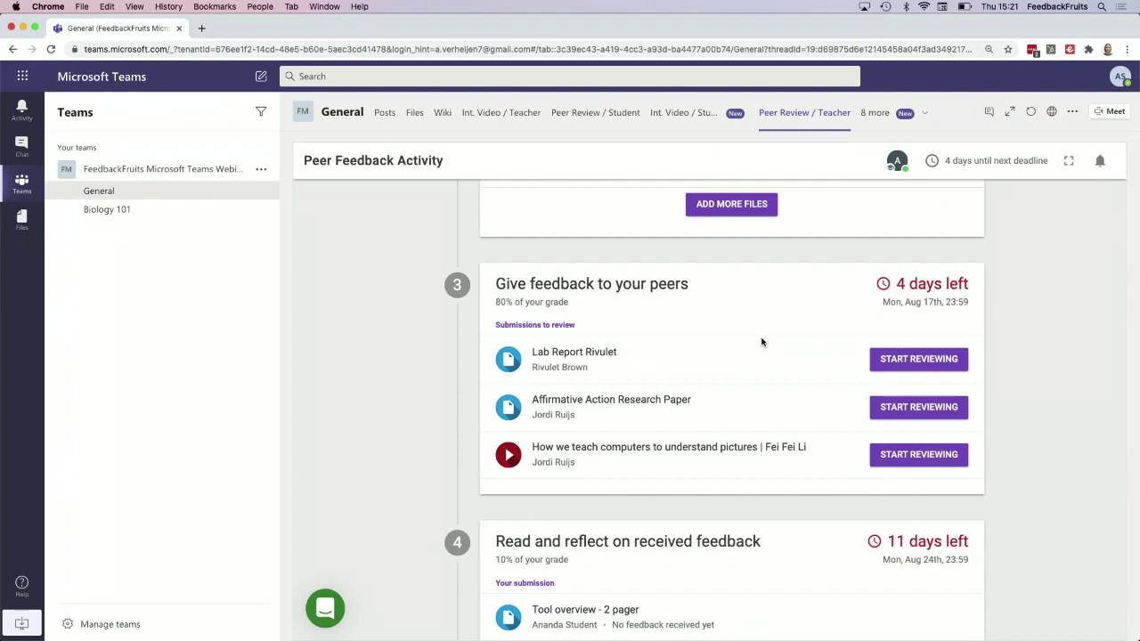
pyautogui.click(907, 364)
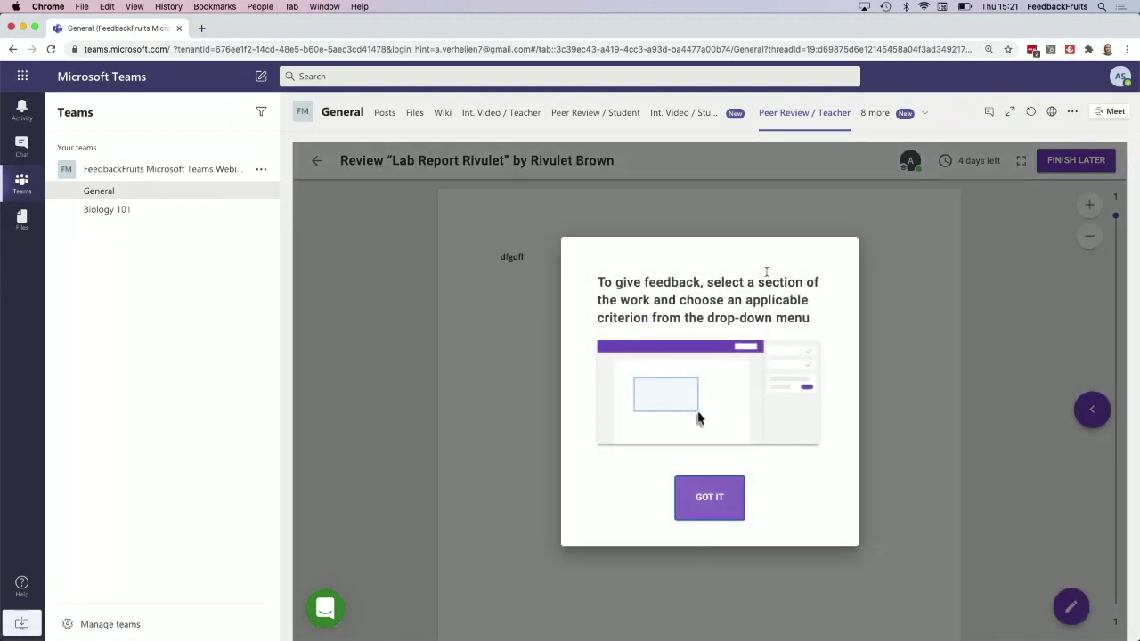
# Dismiss the feedback tip, return to the activity overview, and start reviewing the Affirmative Action Research Paper
pyautogui.click(712, 499)
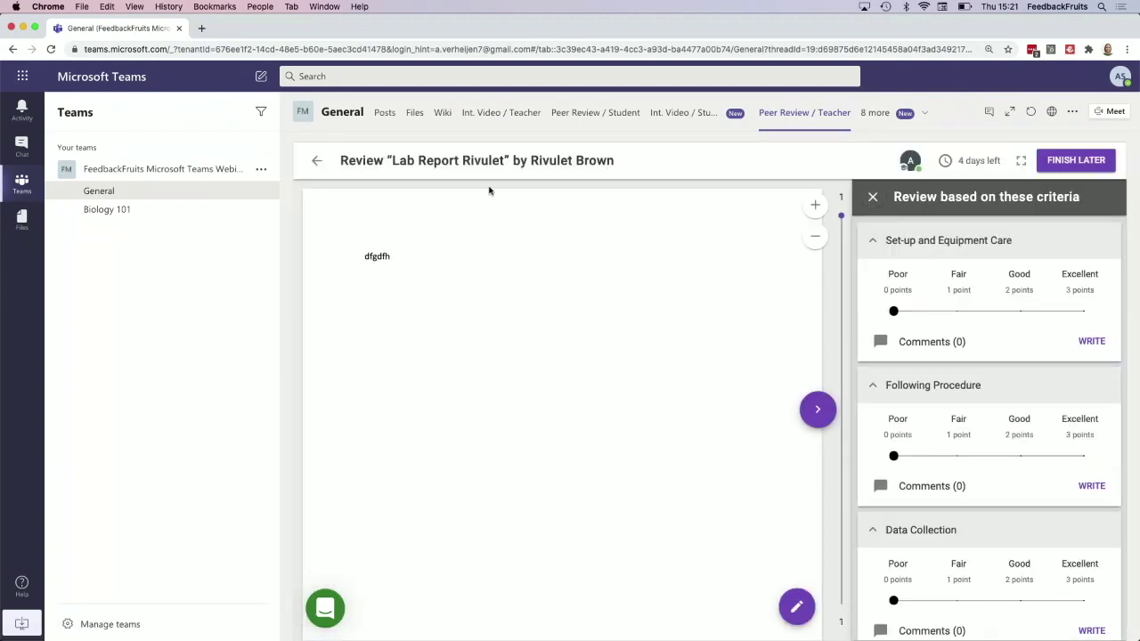
pyautogui.click(317, 161)
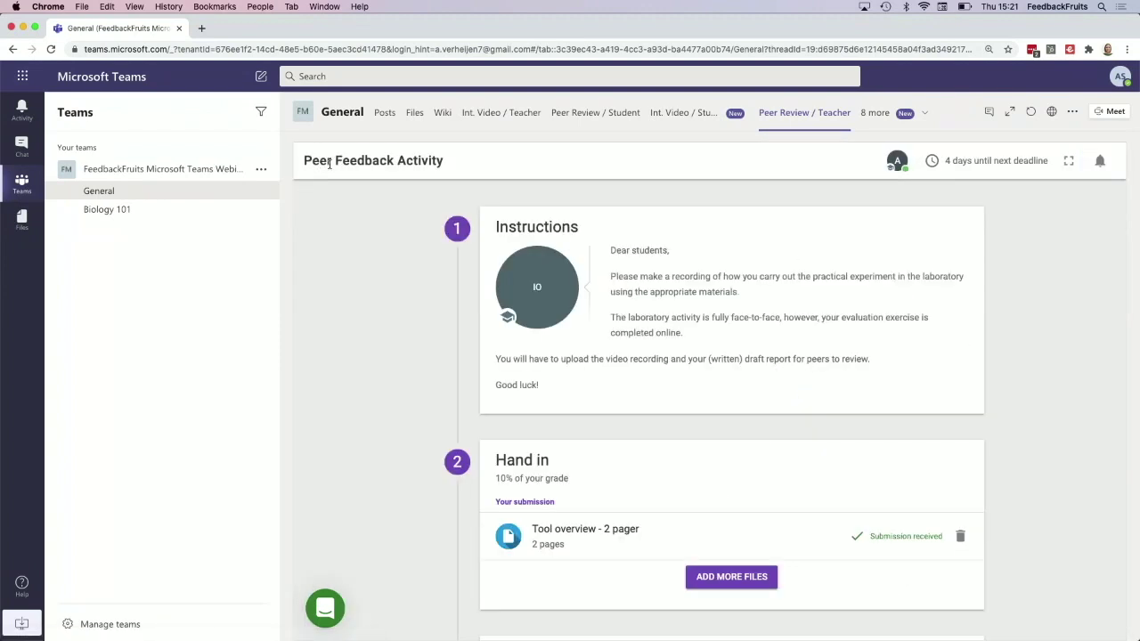
pyautogui.scroll(-5, 650, 276)
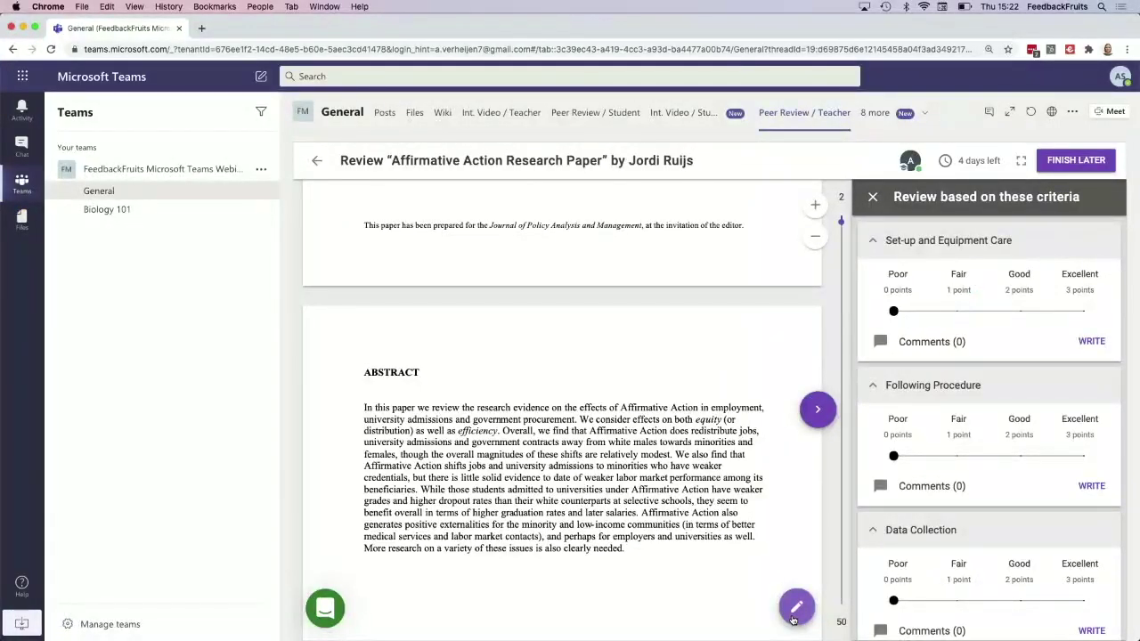
pyautogui.click(795, 613)
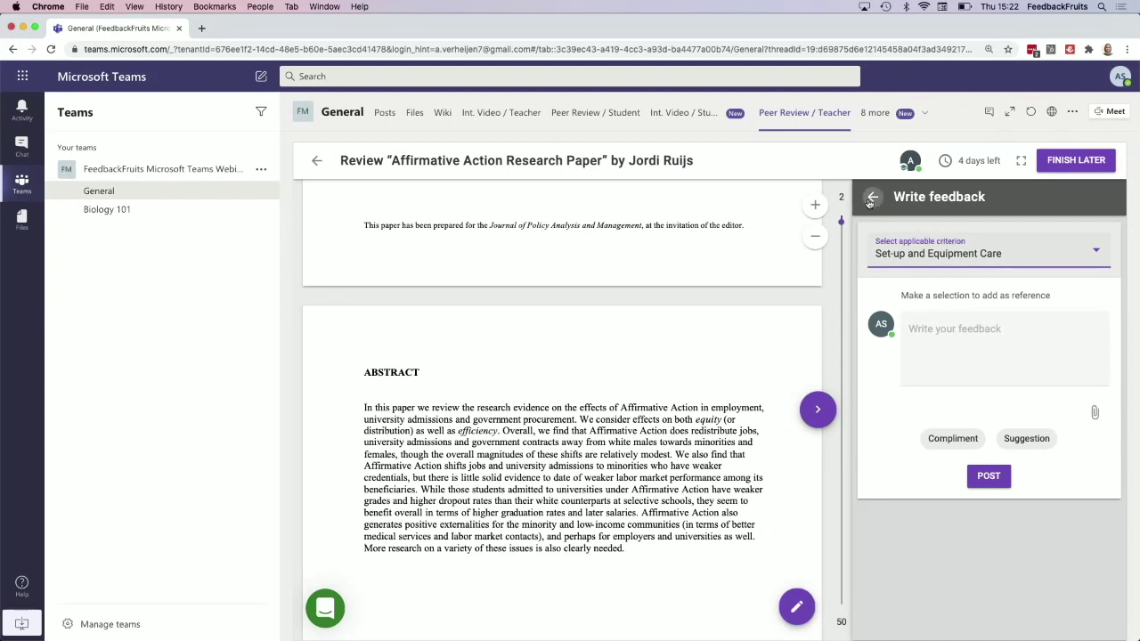
pyautogui.click(872, 199)
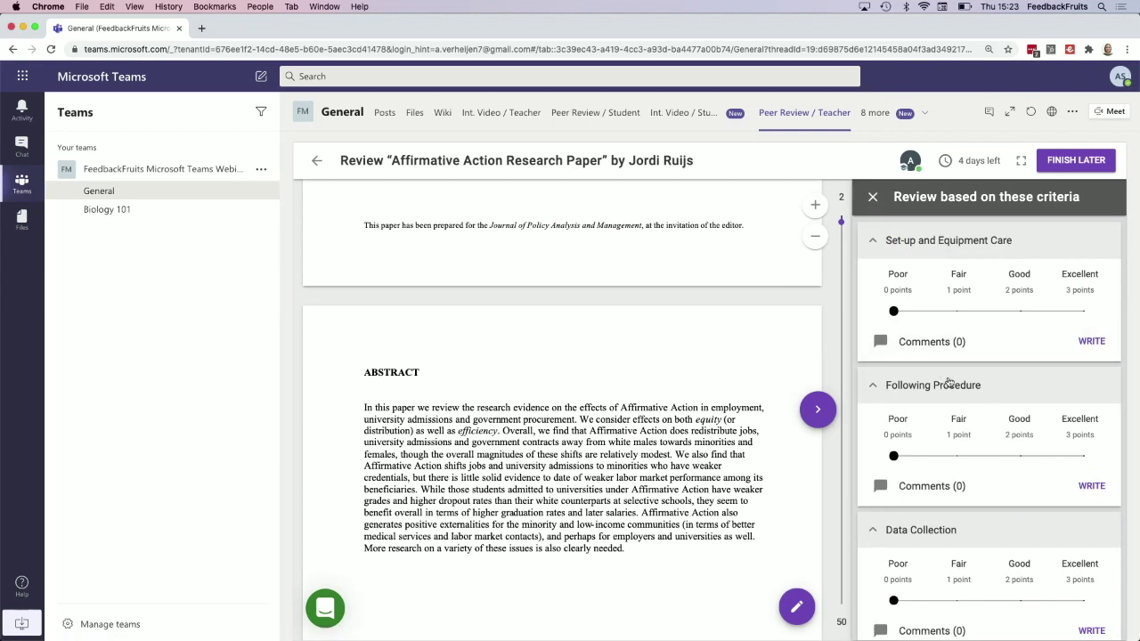
# Rate the Set-up and Equipment Care criterion as Good, worth 2 points
pyautogui.scroll(-1, 1000, 362)
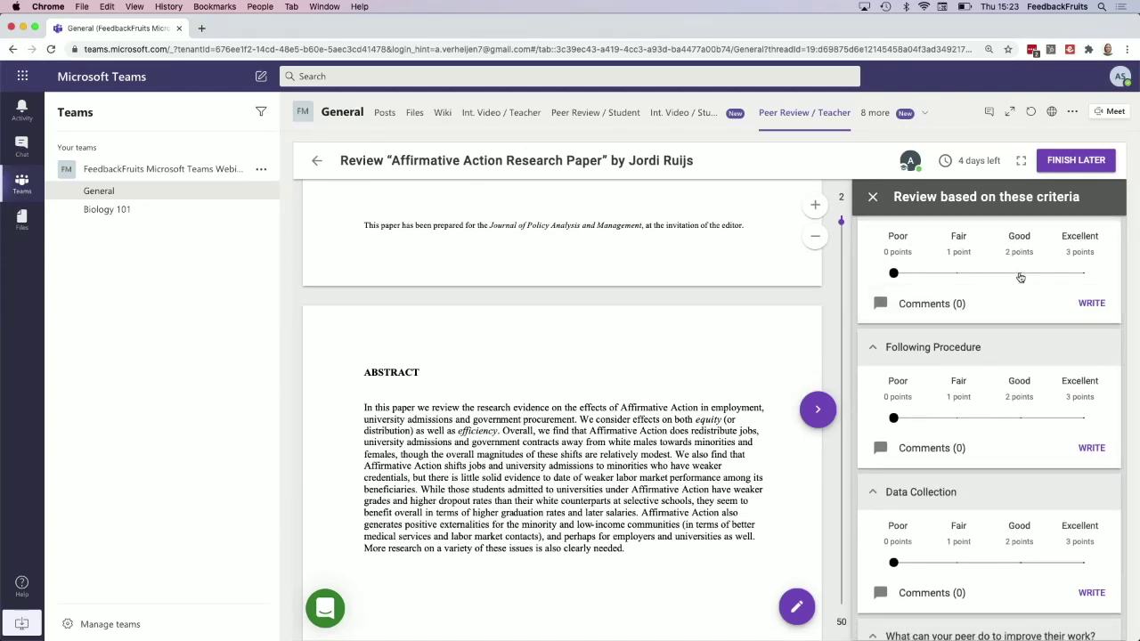
pyautogui.click(1020, 275)
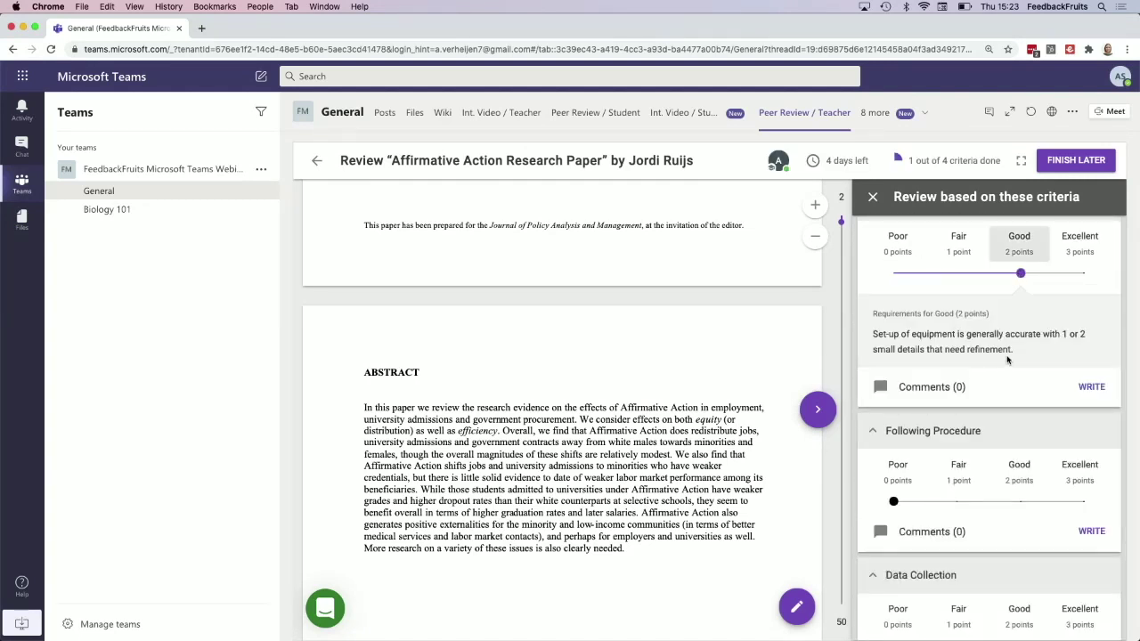